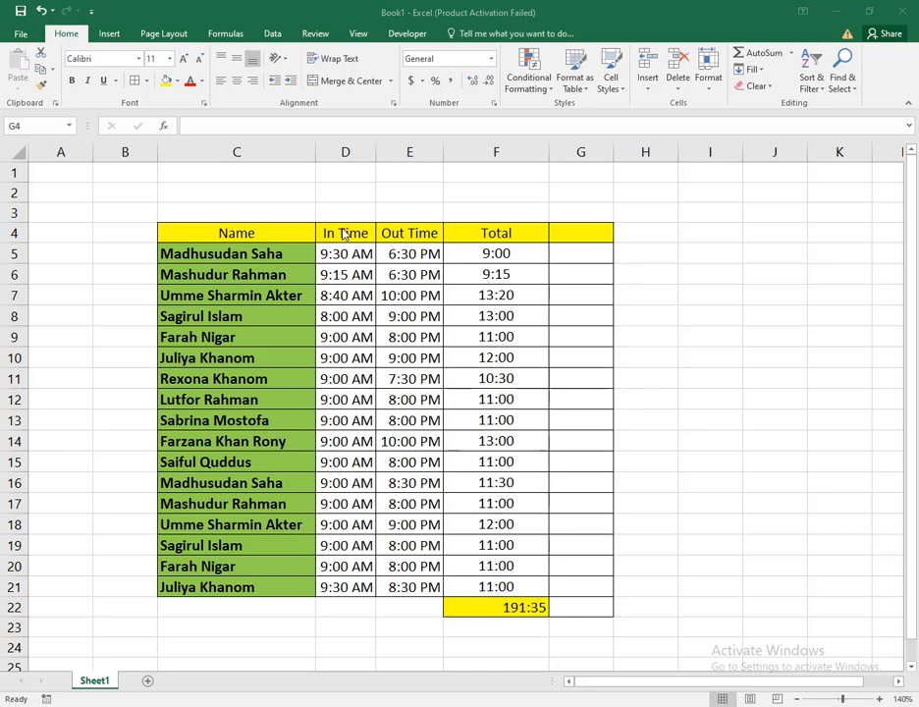
# Examine the In Time, Out Time and Total columns and the empty column beside them in the attendance table
pyautogui.moveTo(359, 257); pyautogui.dragTo(412, 587)
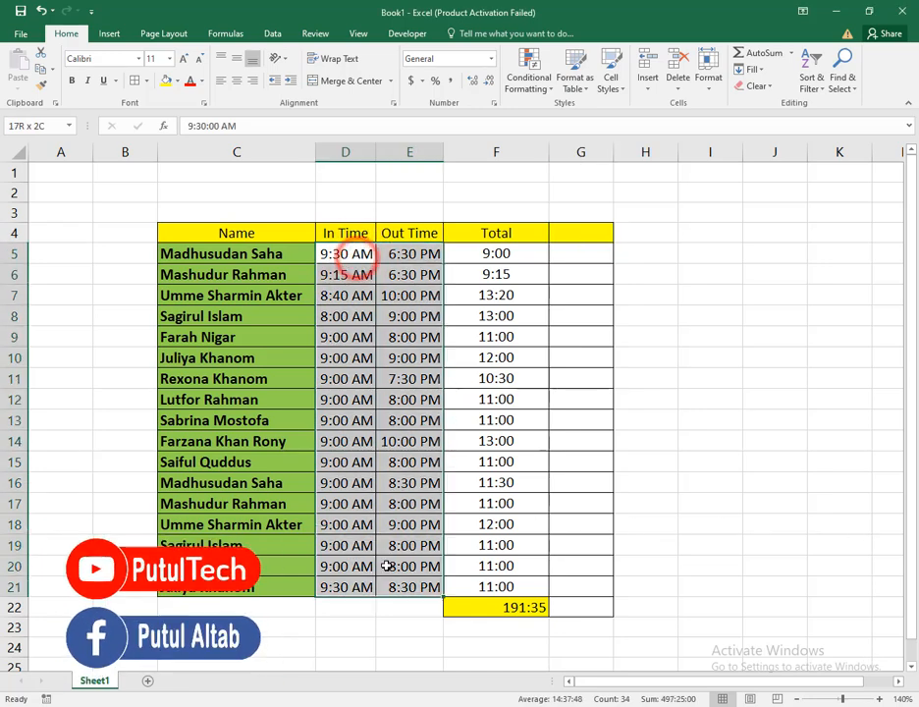
pyautogui.click(410, 257)
pyautogui.rightClick(408, 256)
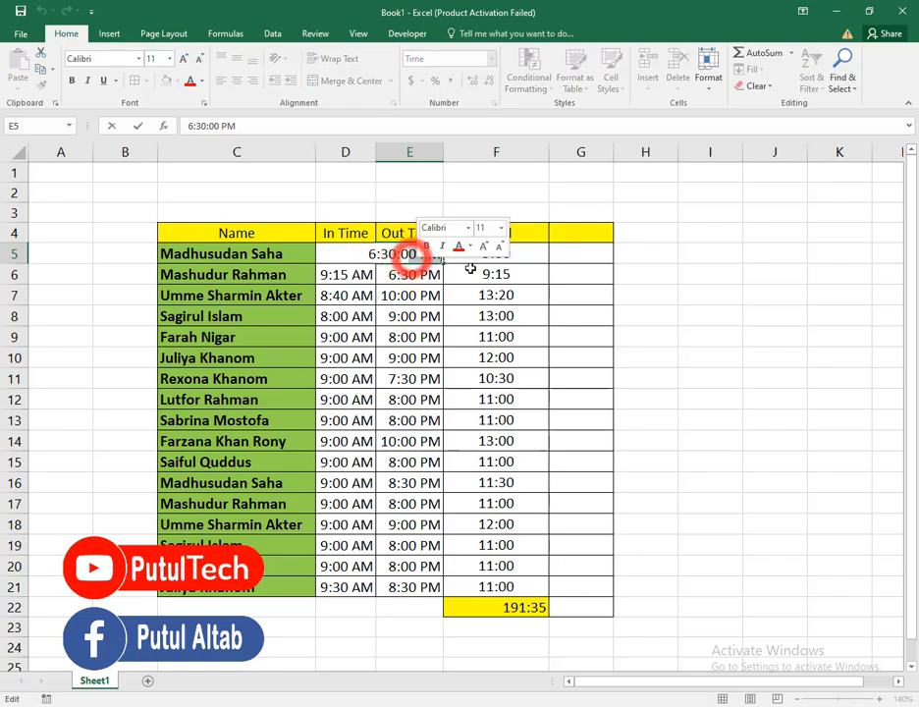
pyautogui.click(512, 295)
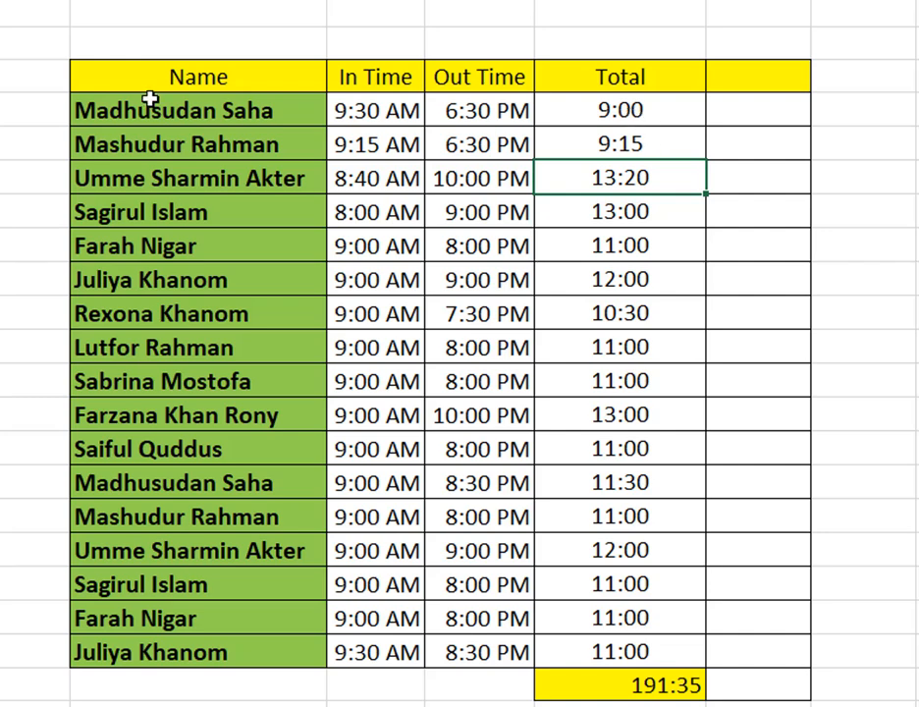
pyautogui.click(505, 111)
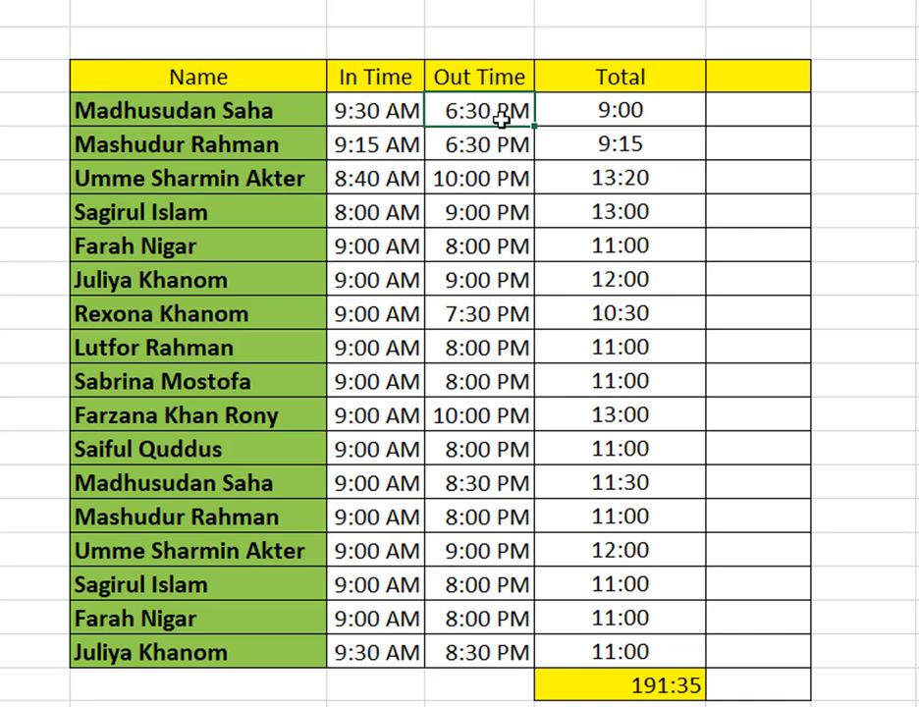
pyautogui.click(642, 115)
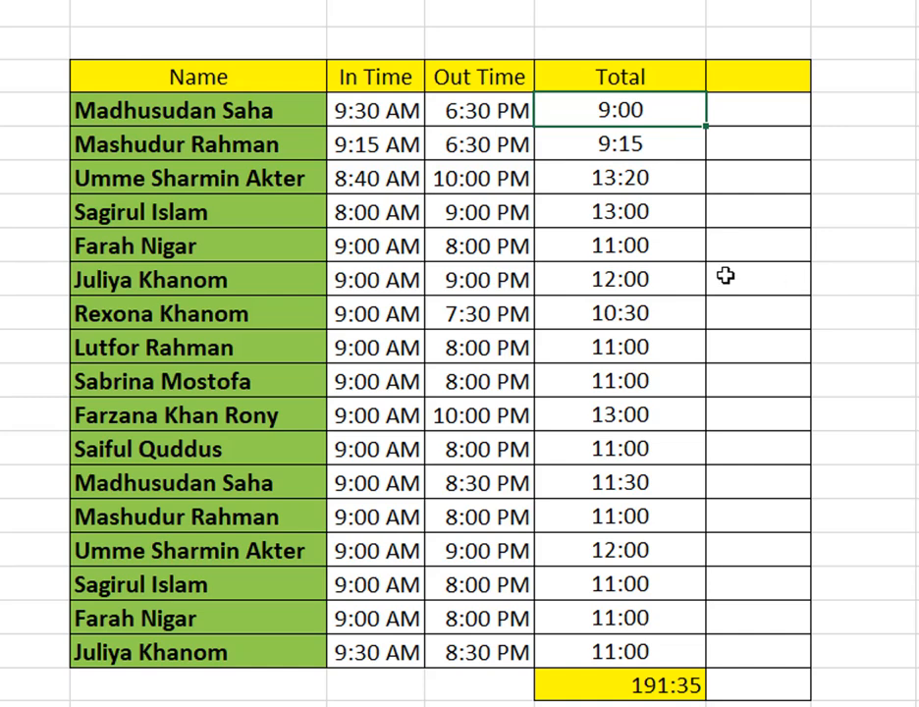
pyautogui.moveTo(656, 115); pyautogui.dragTo(658, 550)
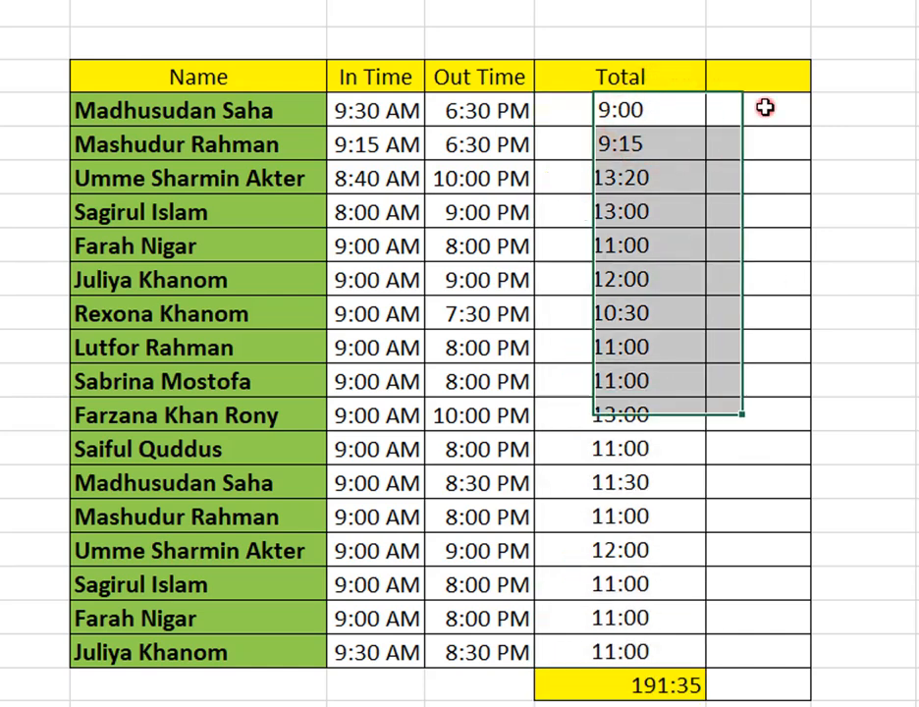
pyautogui.moveTo(762, 108); pyautogui.dragTo(798, 656)
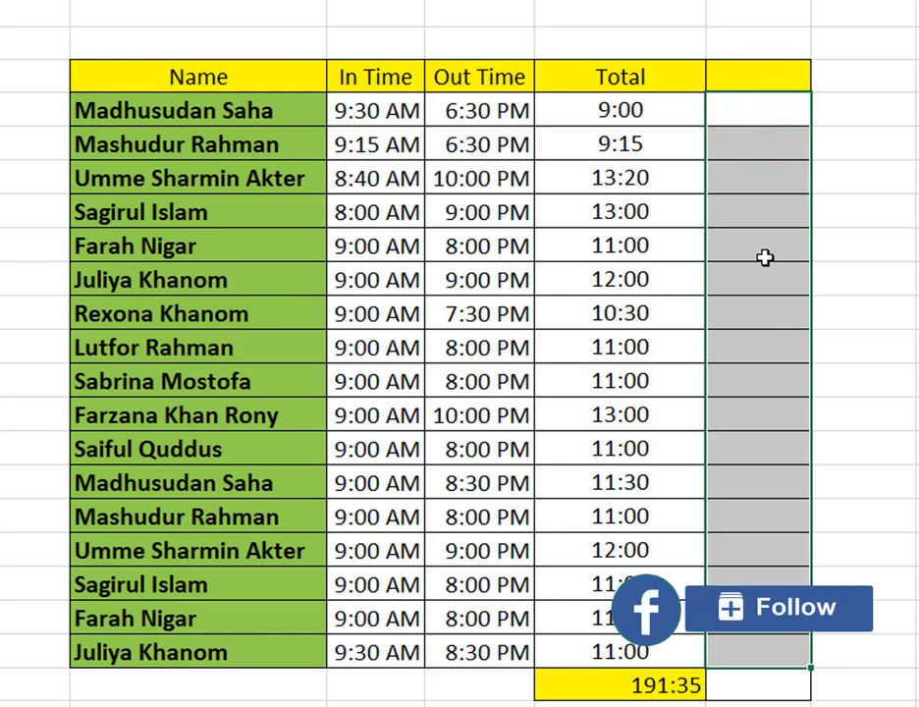
# Enter the formula =E5-D5 in cell G5 to subtract the in time from the out time
pyautogui.click(769, 117)
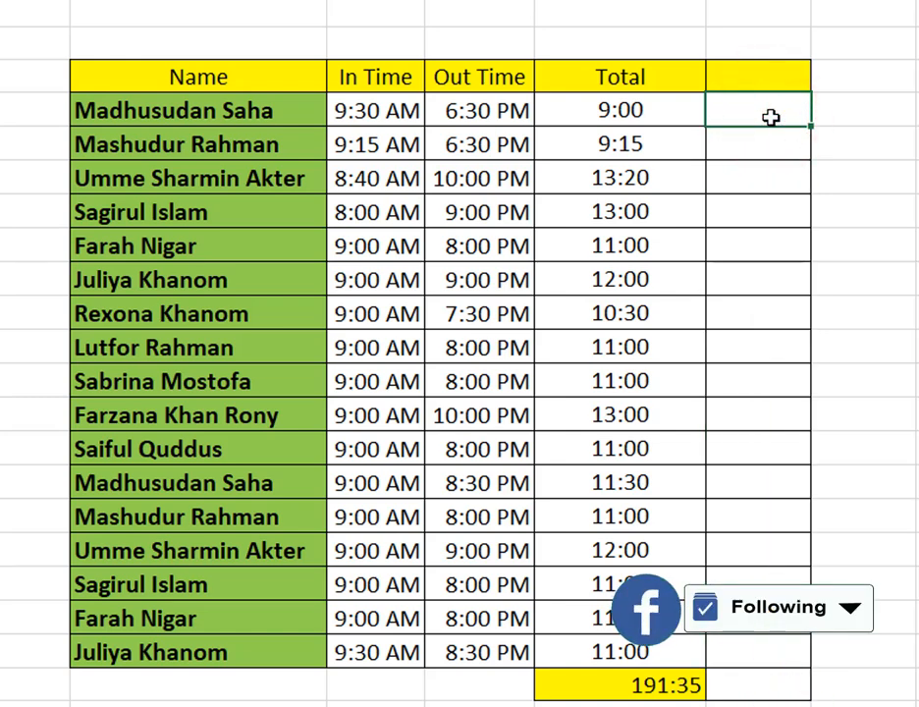
pyautogui.write('=')
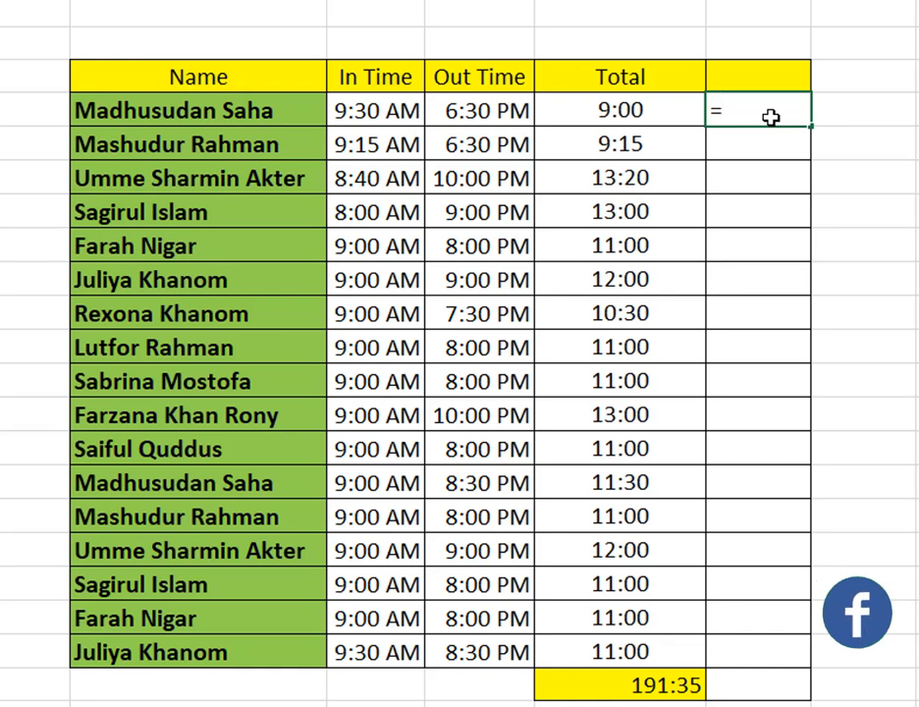
pyautogui.click(492, 115)
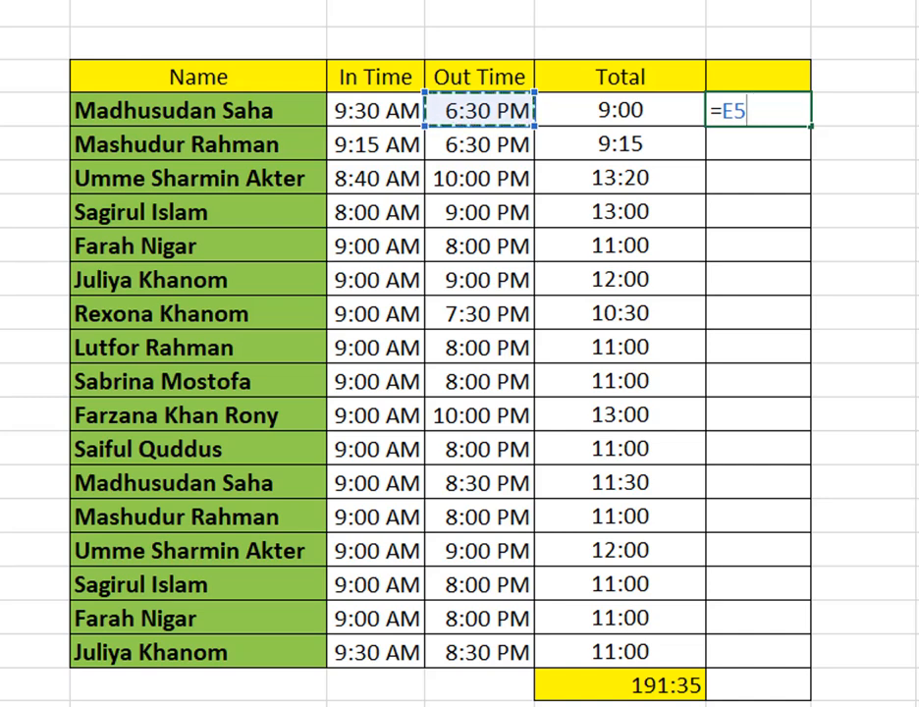
pyautogui.write('-')
pyautogui.click(366, 110)
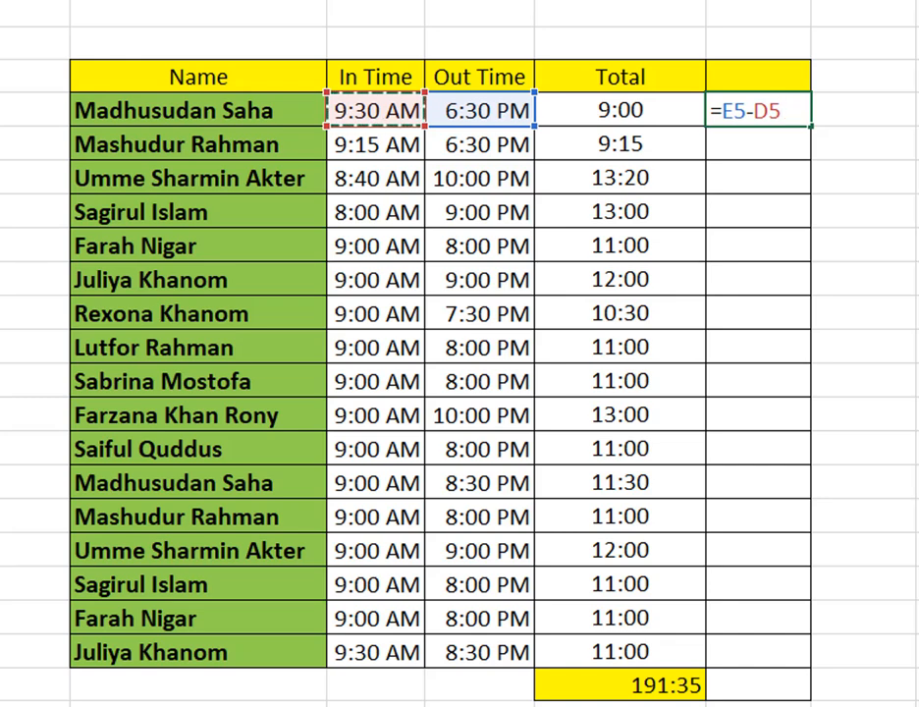
pyautogui.press('Return')
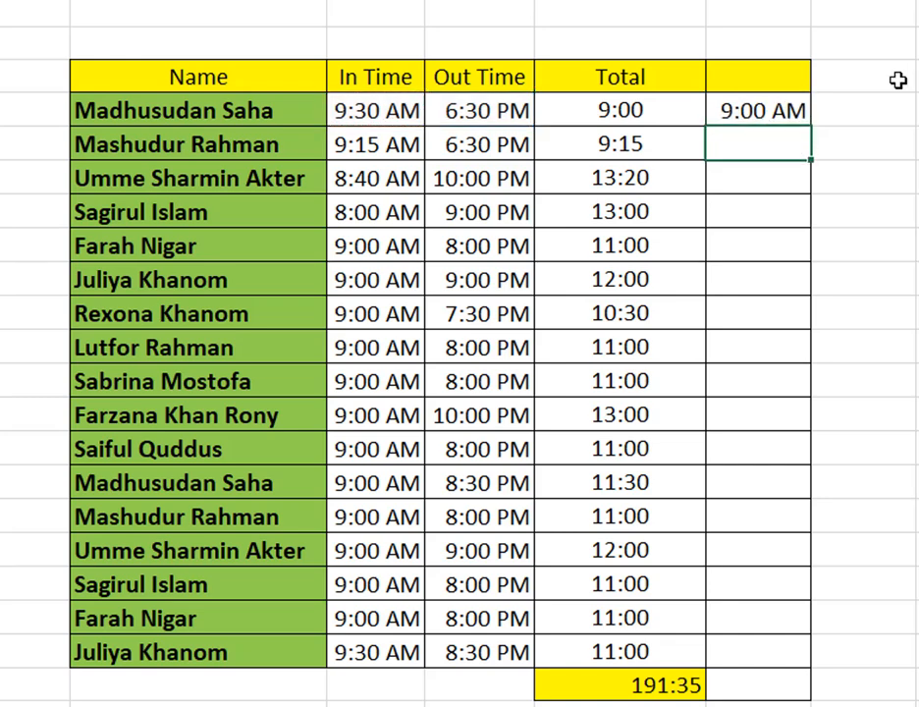
pyautogui.click(791, 110)
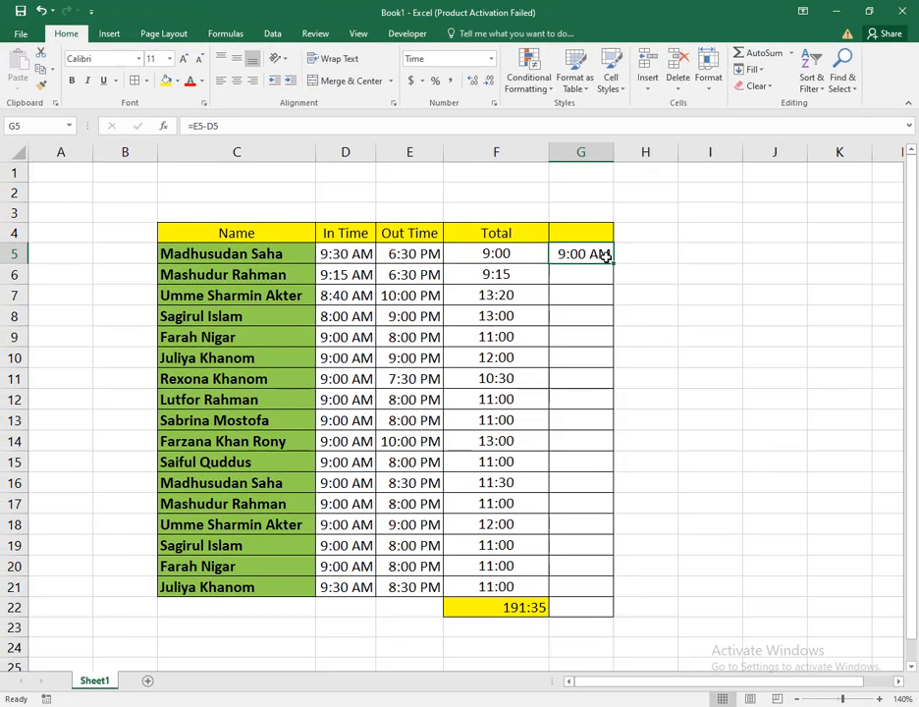
pyautogui.click(603, 254)
pyautogui.click(594, 254)
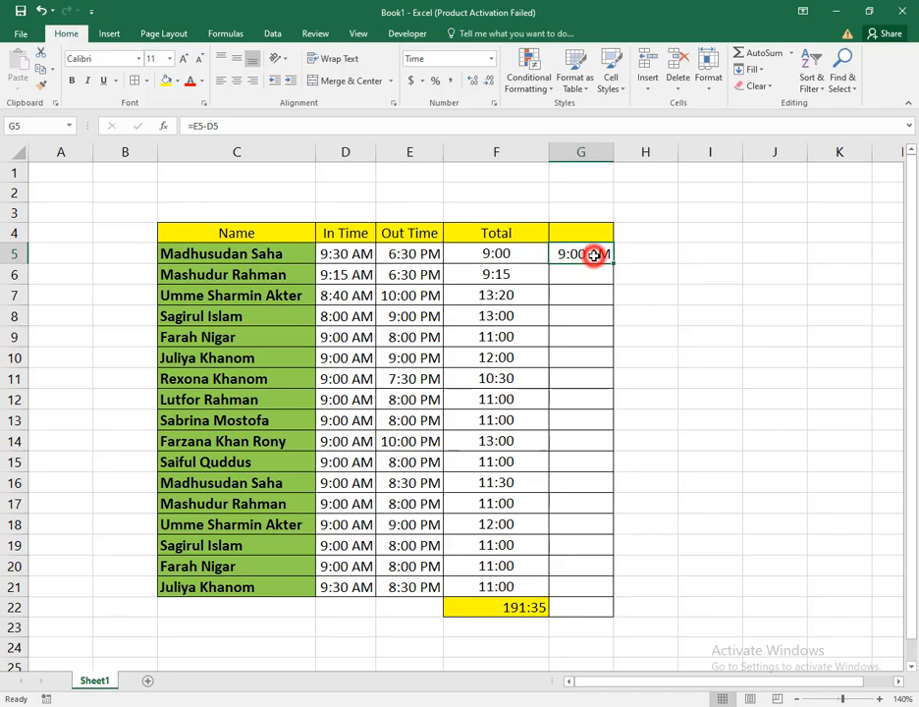
pyautogui.click(66, 31)
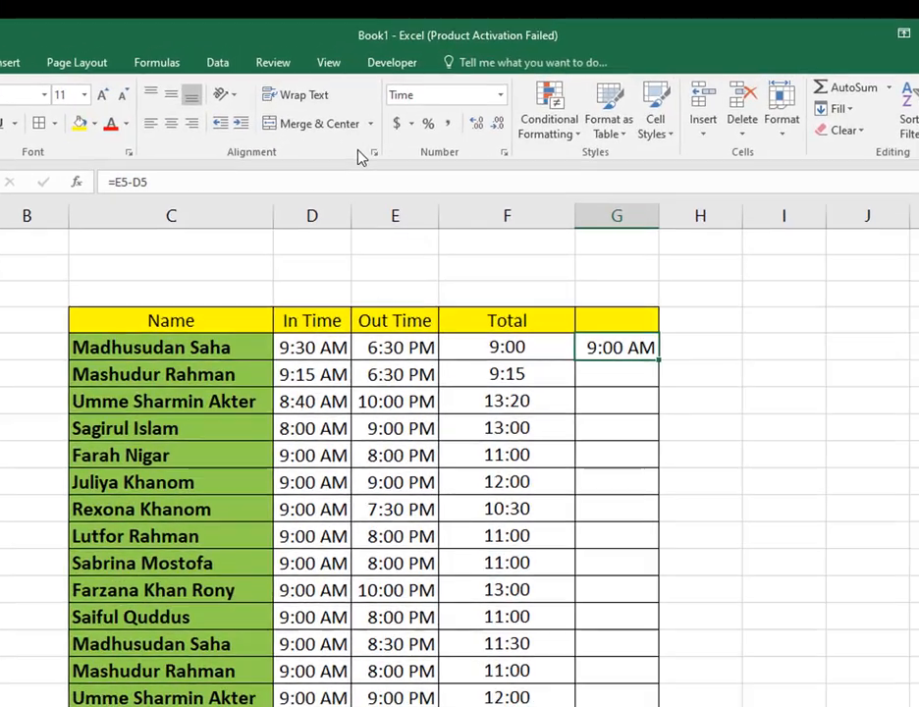
pyautogui.click(392, 104)
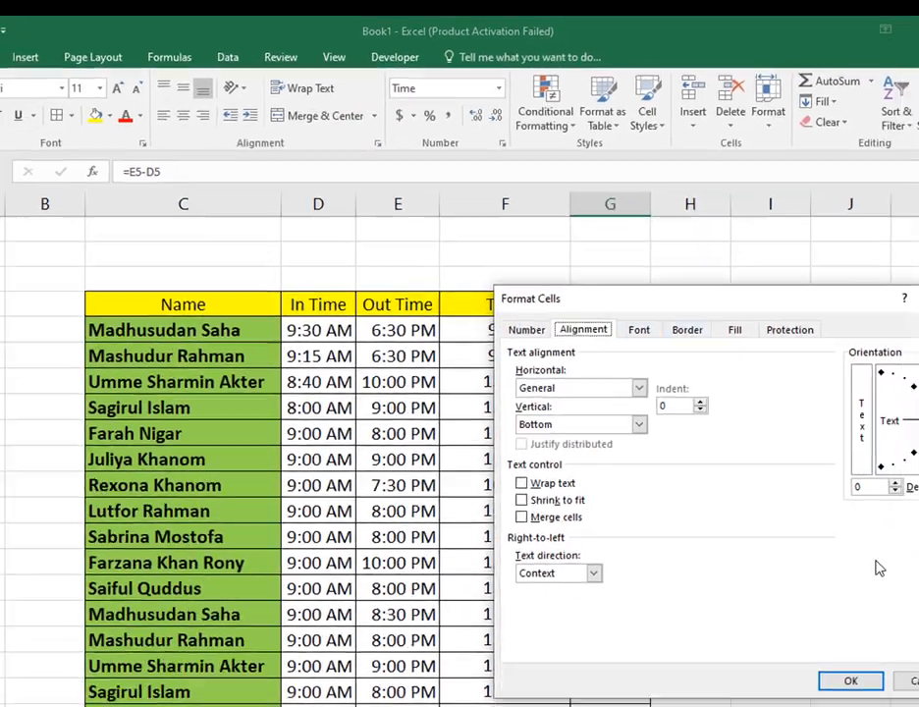
pyautogui.click(537, 375)
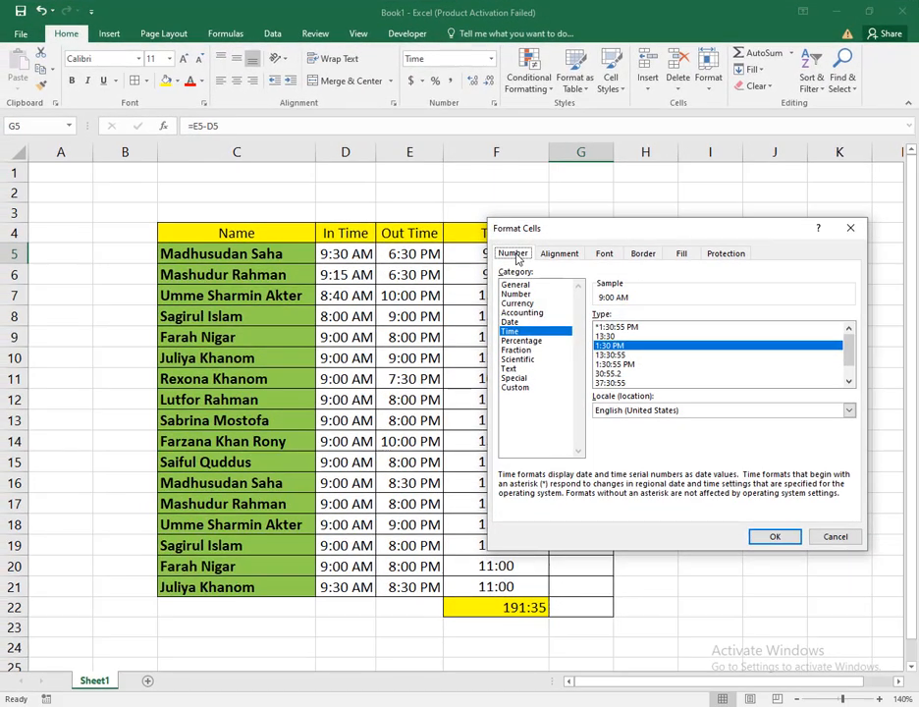
pyautogui.click(835, 536)
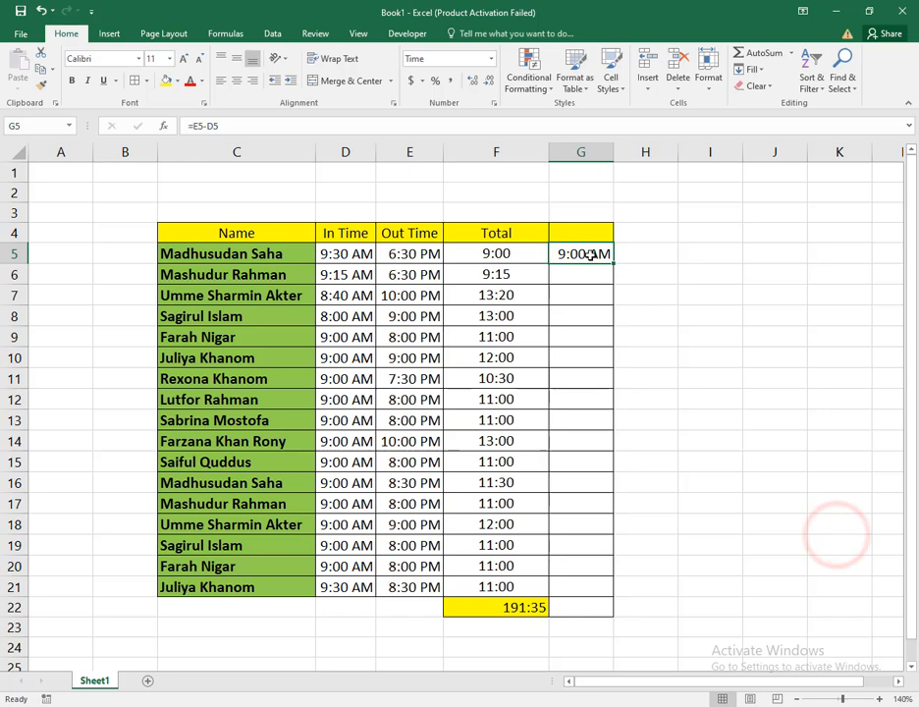
# Apply the custom number format h:mm to cell G5, removing the AM/PM part from the h:mm AM/PM code
pyautogui.rightClick(590, 254)
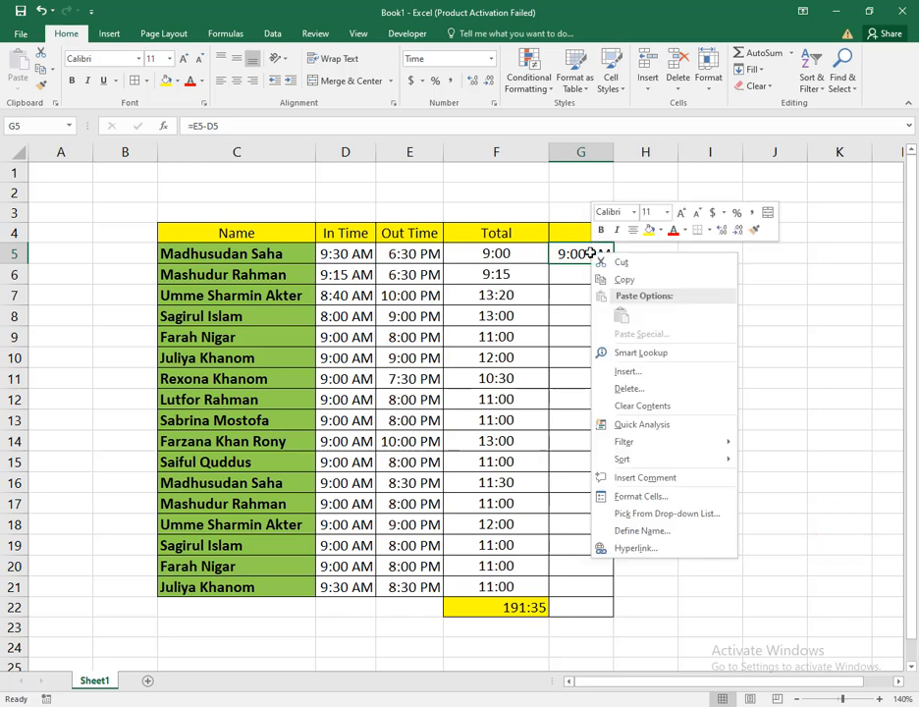
pyautogui.click(659, 497)
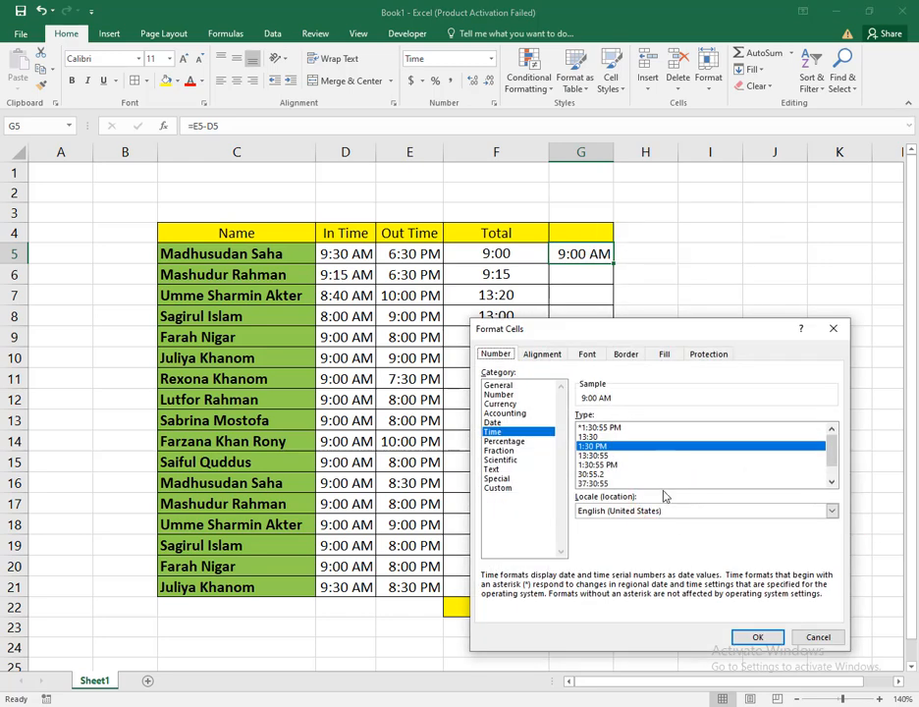
pyautogui.click(500, 488)
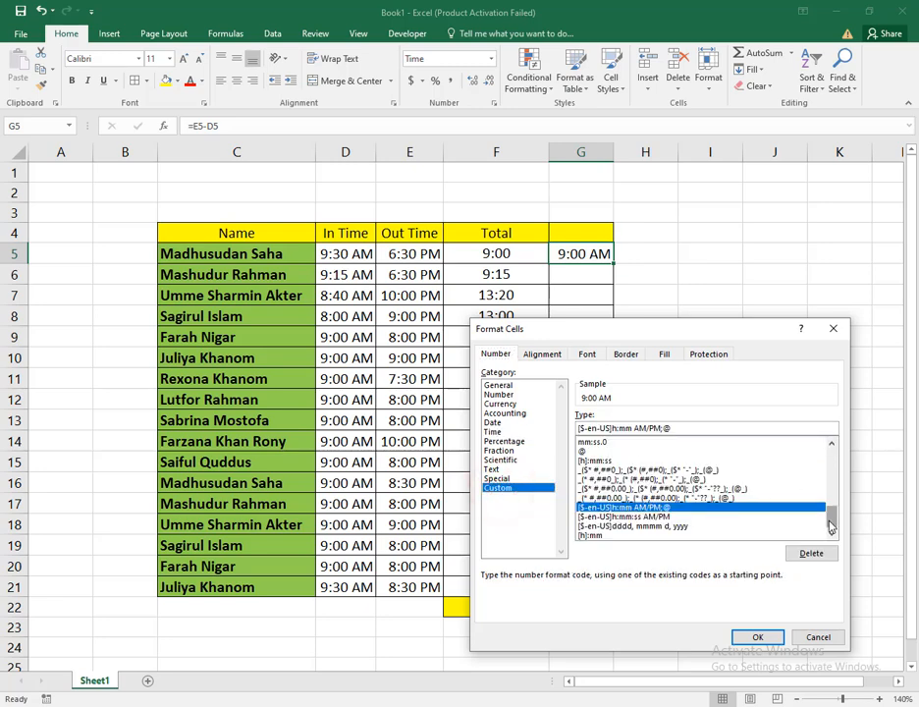
pyautogui.moveTo(830, 520); pyautogui.dragTo(829, 507)
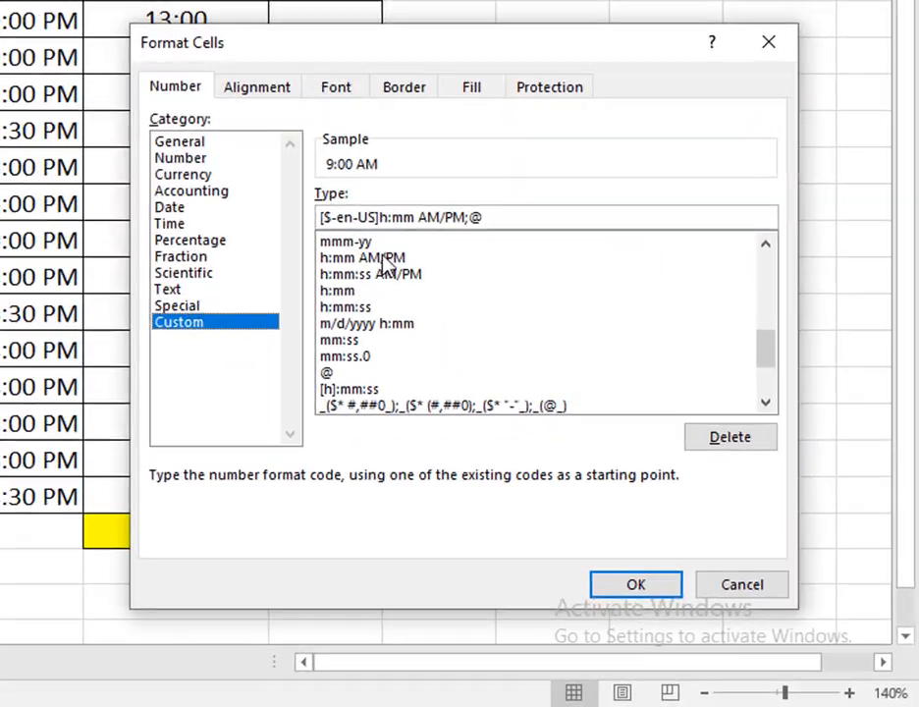
pyautogui.click(614, 452)
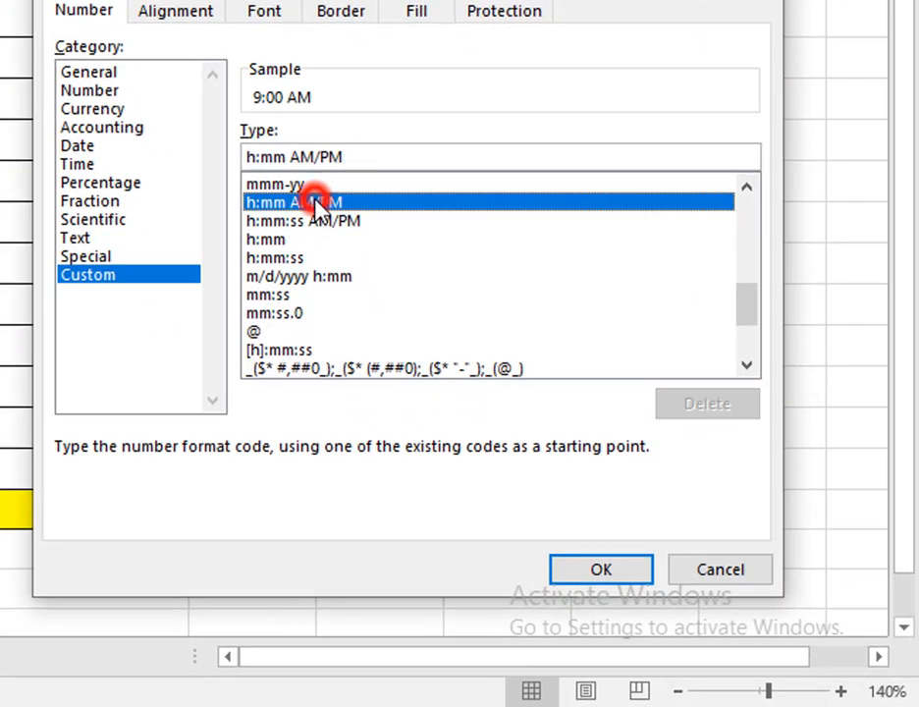
pyautogui.click(361, 155)
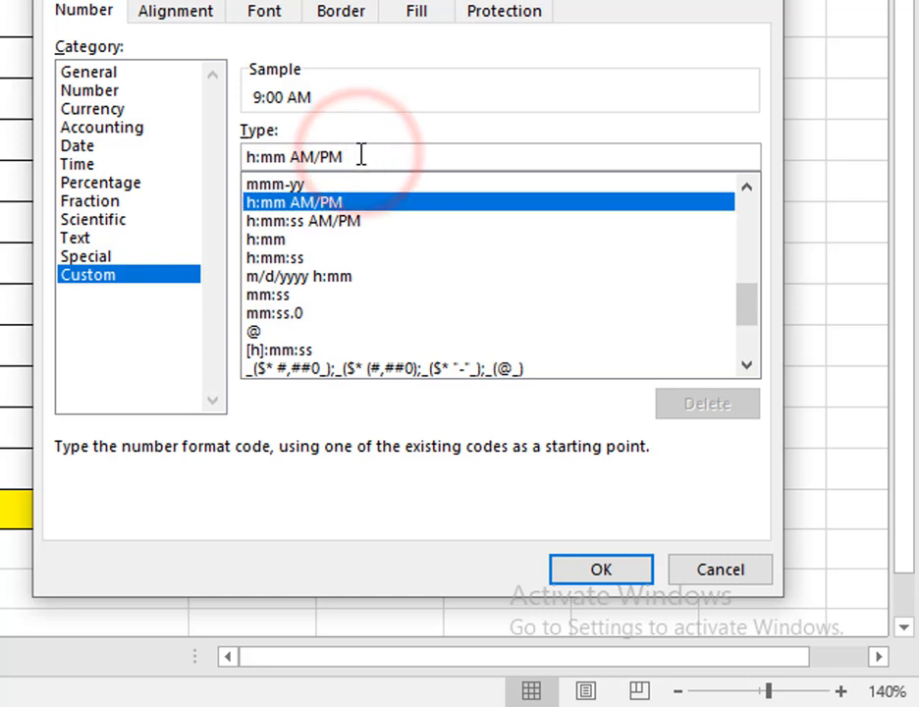
pyautogui.press('BackSpace')
pyautogui.press('BackSpace')
pyautogui.press('BackSpace')
pyautogui.press('BackSpace')
pyautogui.press('BackSpace')
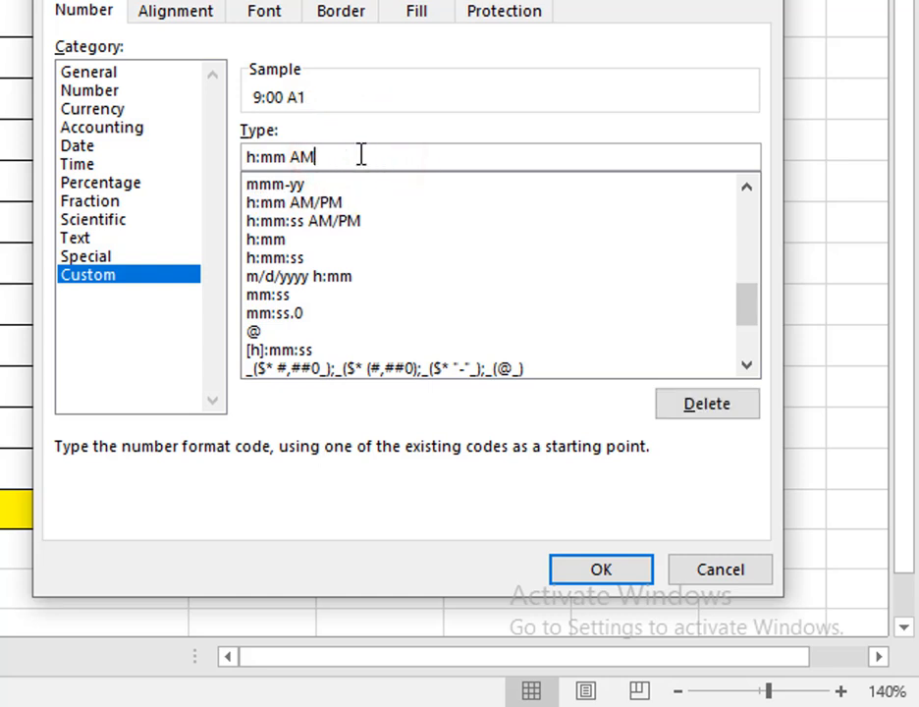
pyautogui.press('BackSpace')
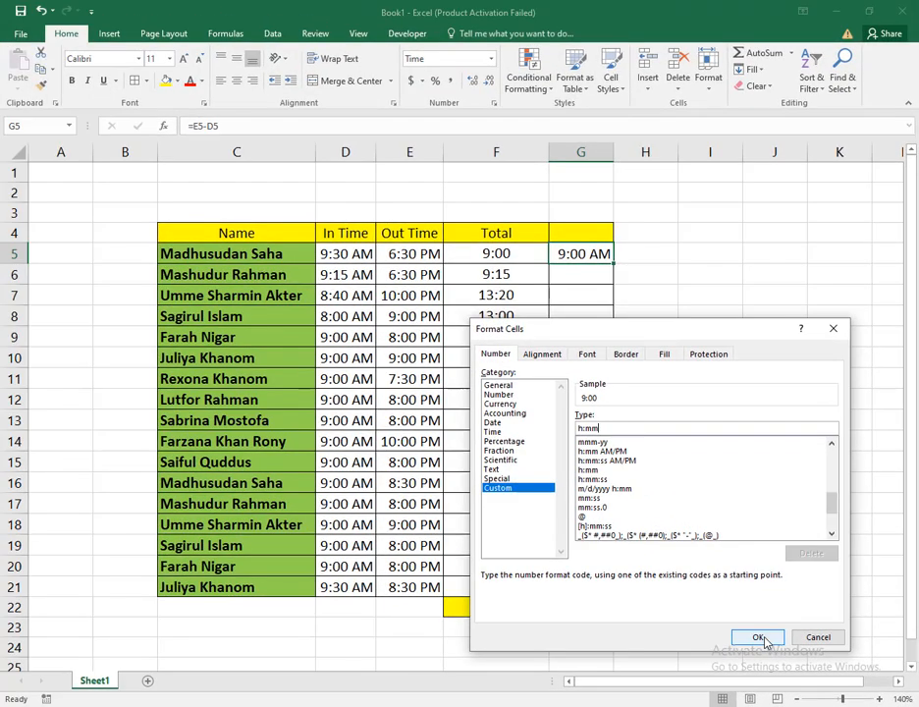
pyautogui.click(759, 637)
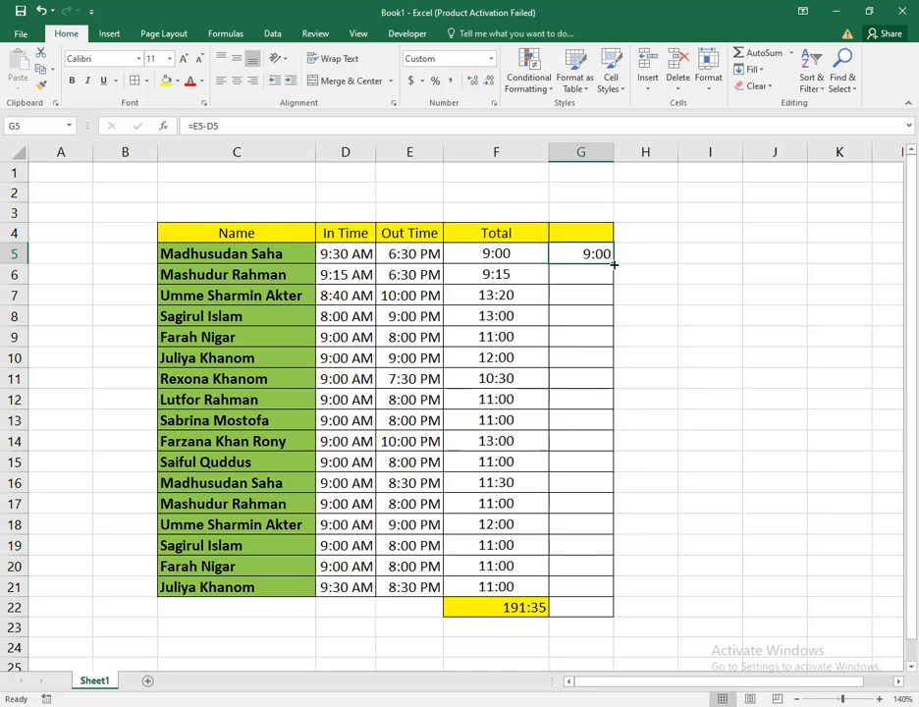
# Fill the G5 formula down to G21 and centre the filled cells horizontally and vertically
pyautogui.moveTo(613, 264); pyautogui.dragTo(628, 603)
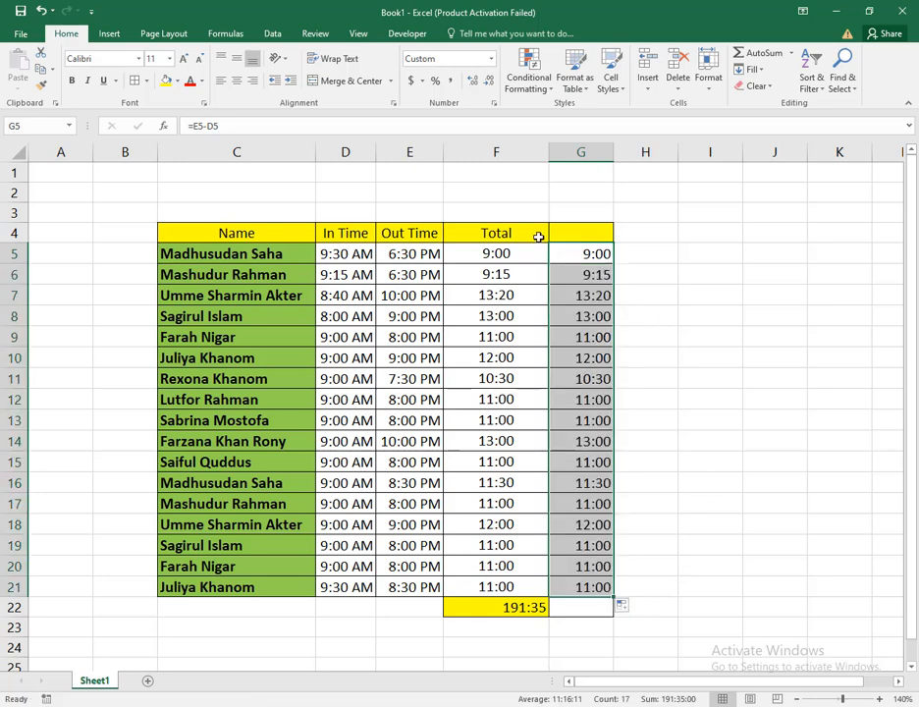
pyautogui.click(237, 82)
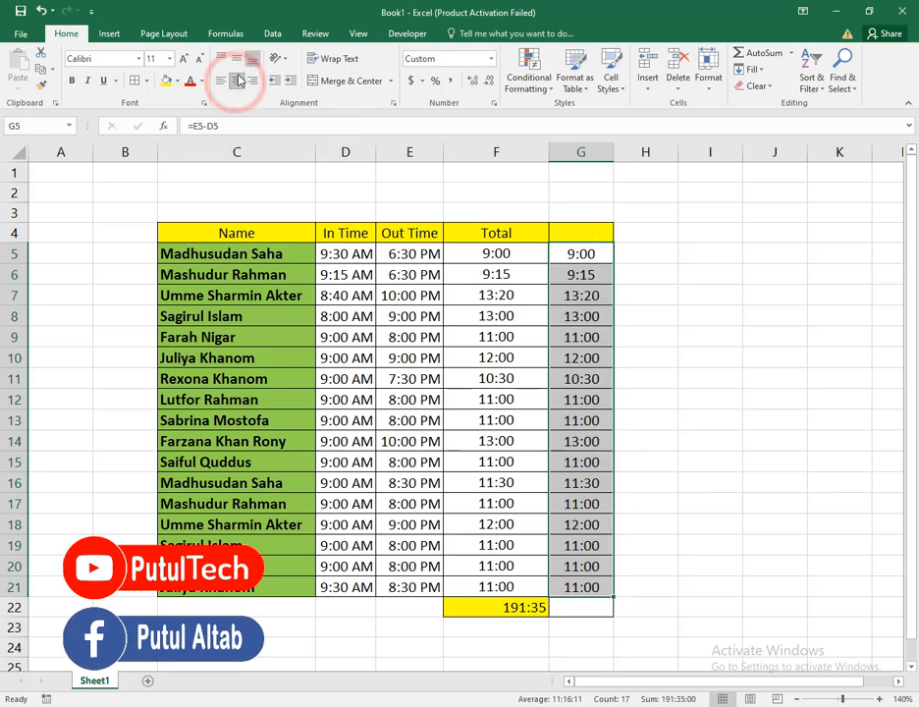
pyautogui.click(237, 57)
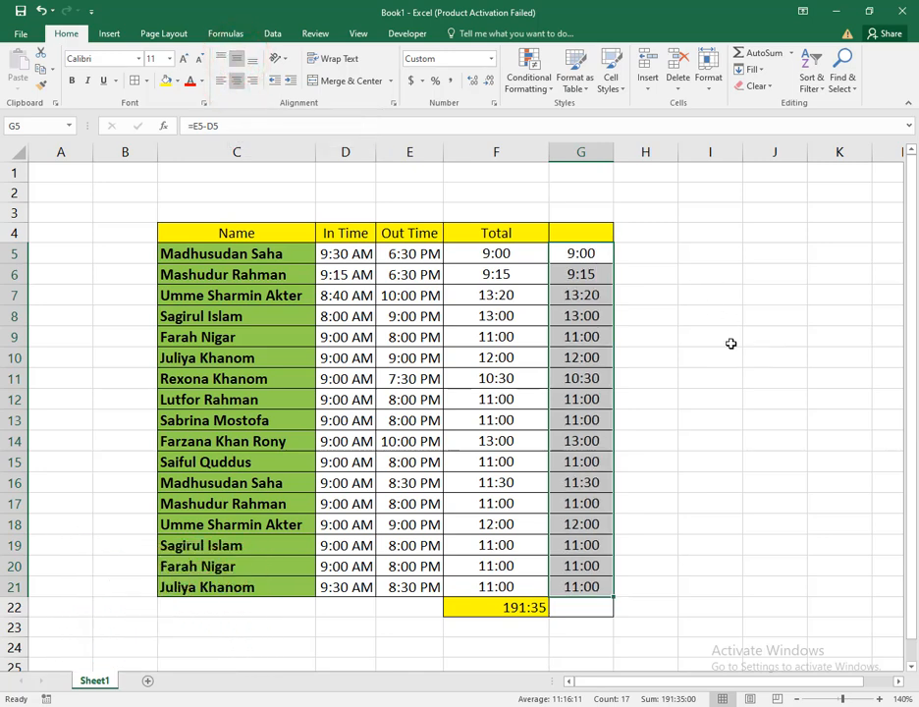
pyautogui.click(580, 254)
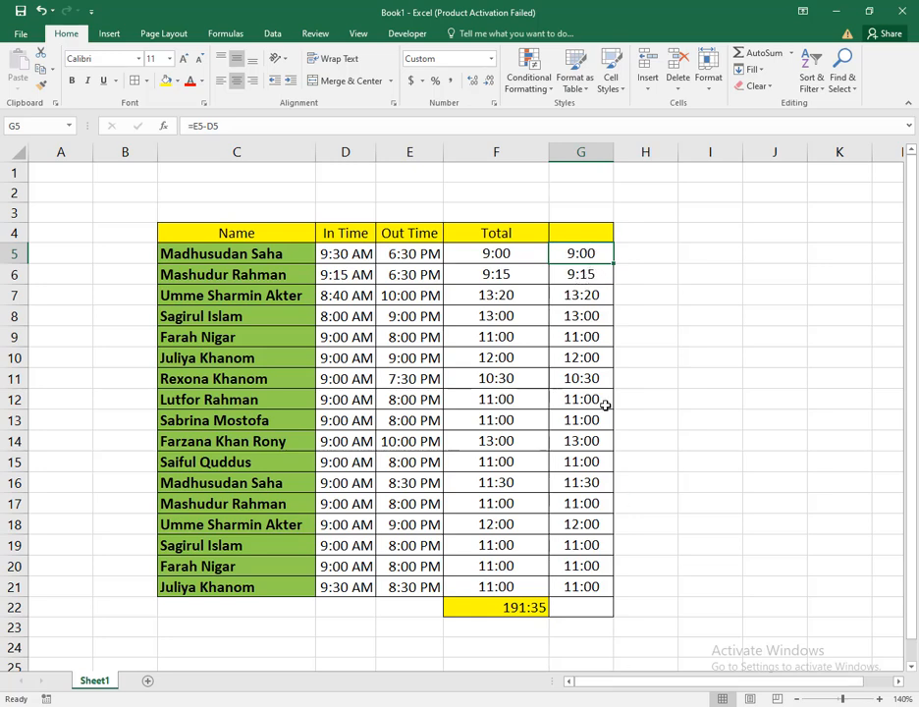
pyautogui.moveTo(594, 257)
pyautogui.mouseDown()
pyautogui.moveTo(620, 476)
pyautogui.moveTo(592, 544)
pyautogui.mouseUp()
pyautogui.click(652, 409)
pyautogui.moveTo(589, 254); pyautogui.dragTo(597, 589)
pyautogui.doubleClick(586, 254)
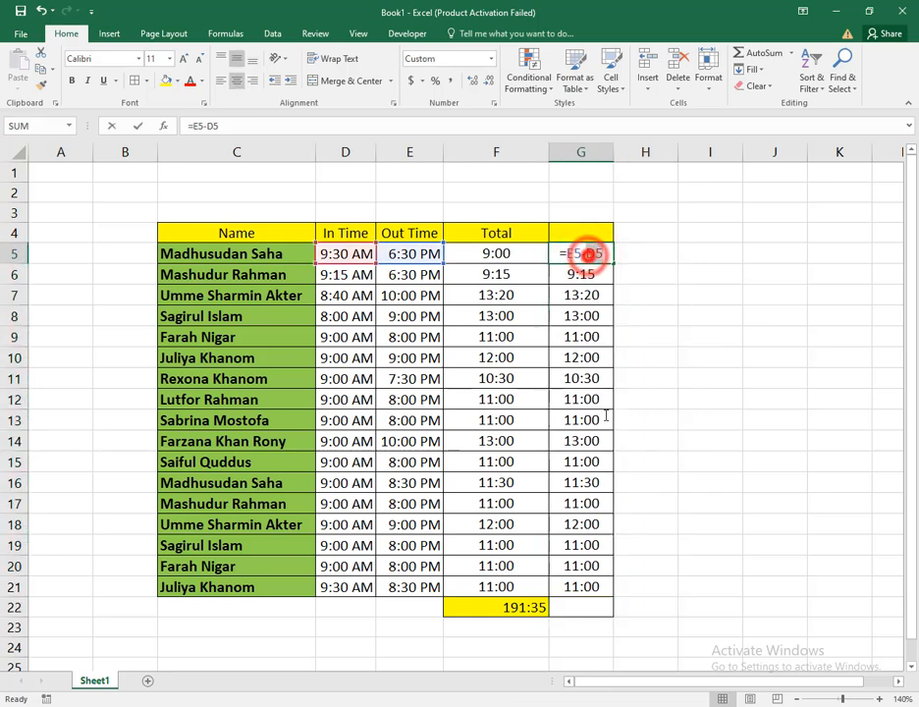
pyautogui.press('Escape')
# Add up the working hours in G5:G21 with AutoSum, placing the sum in cell G22
pyautogui.moveTo(586, 254); pyautogui.dragTo(585, 608)
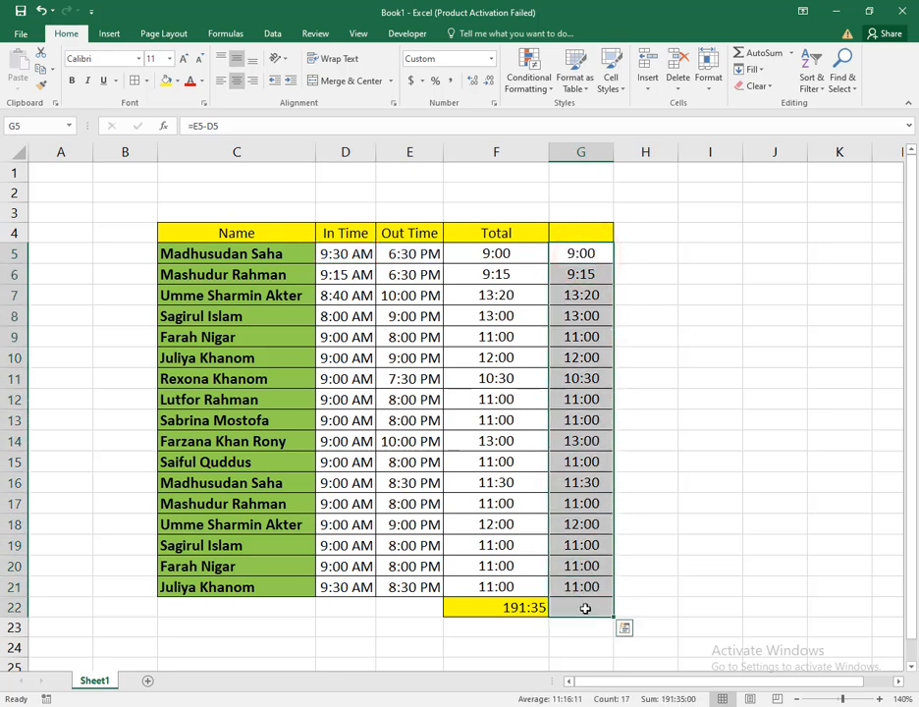
pyautogui.click(763, 56)
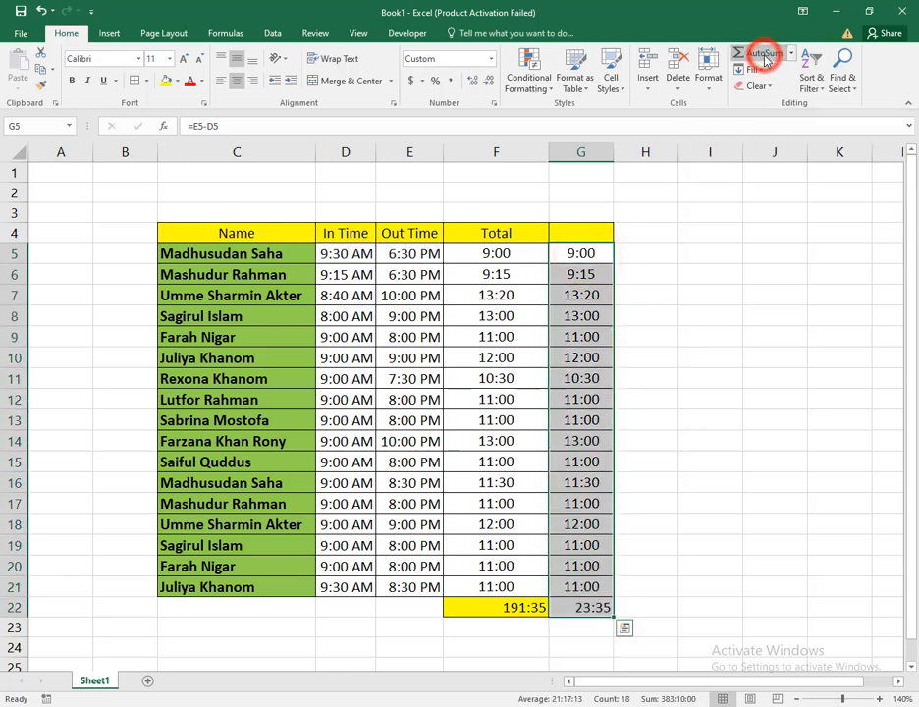
pyautogui.click(642, 600)
pyautogui.click(590, 609)
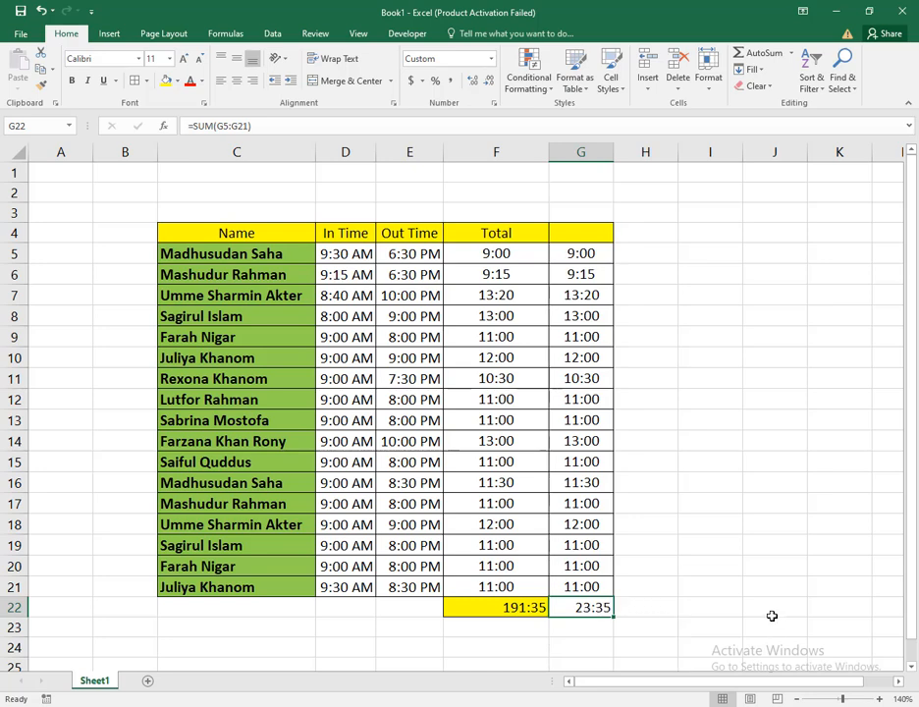
# Apply the custom number format [h]:mm to the sum in cell G22, adding square brackets around the h of the h:mm code
pyautogui.rightClick(577, 607)
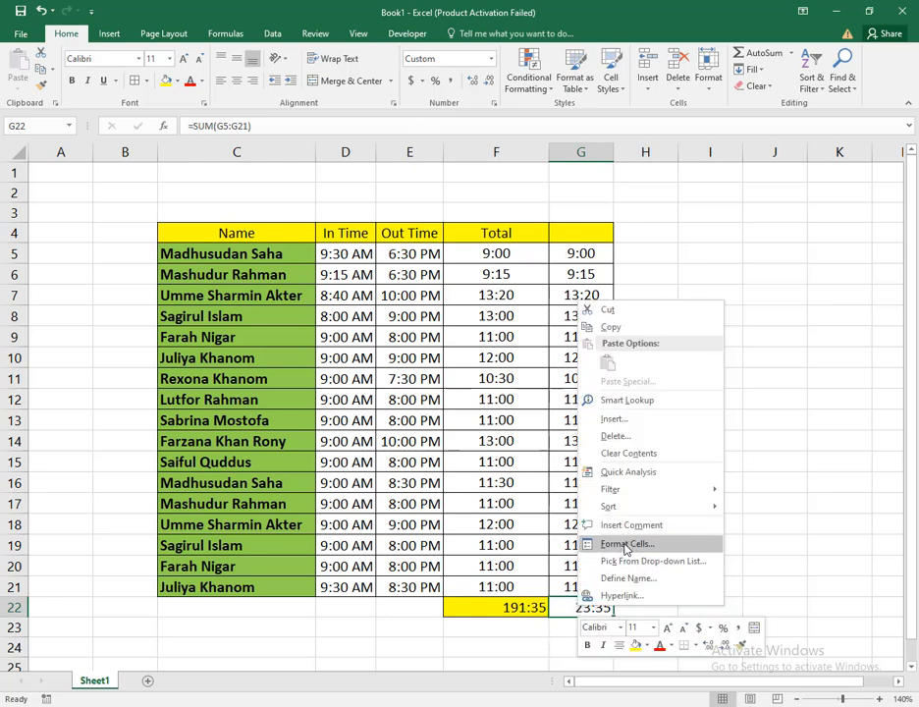
pyautogui.click(493, 103)
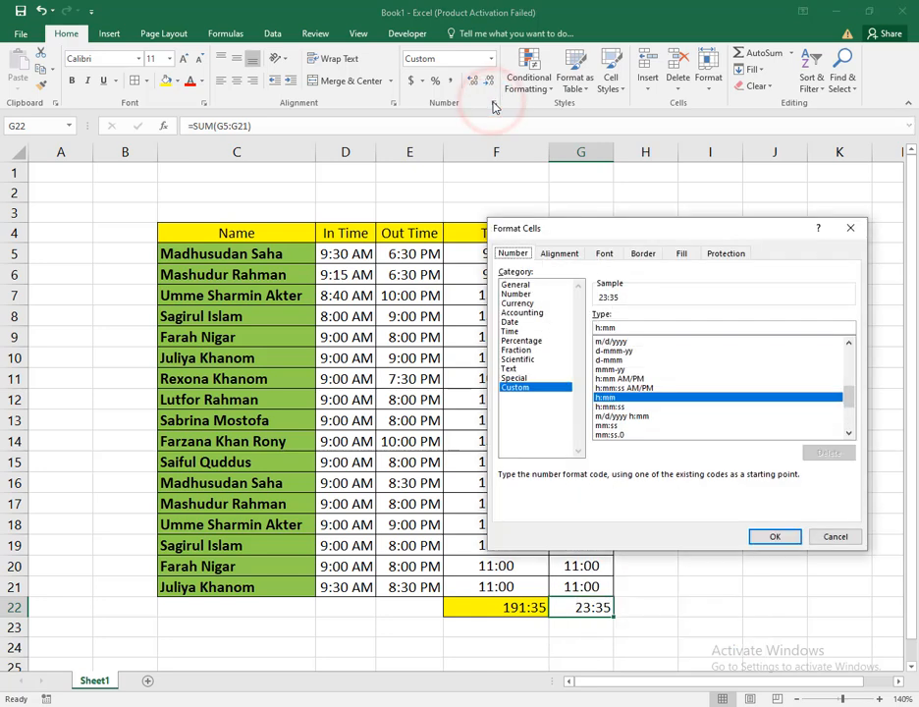
pyautogui.click(509, 254)
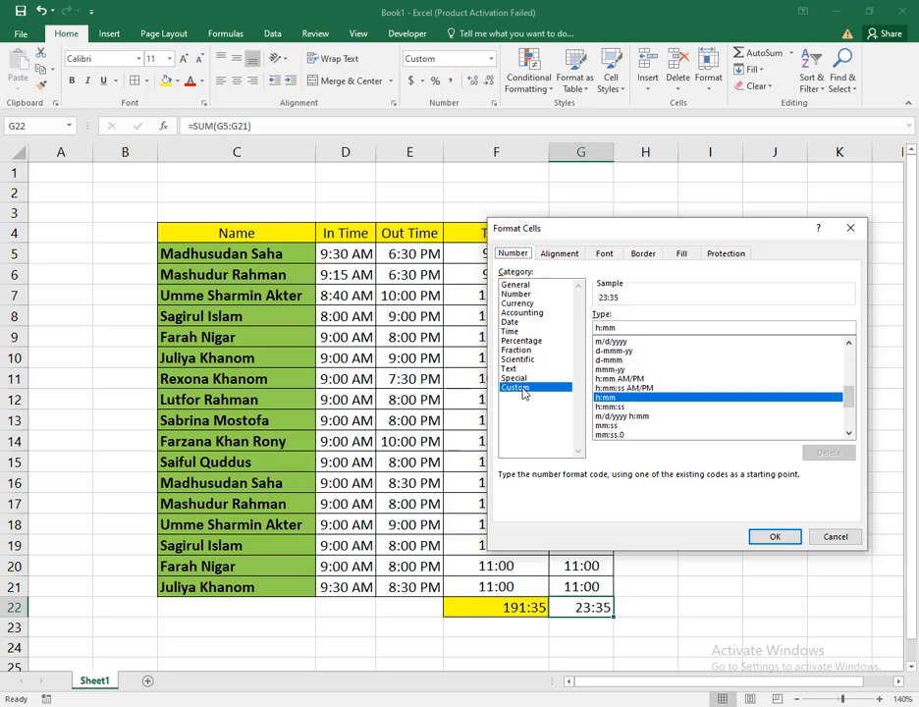
pyautogui.click(610, 406)
pyautogui.click(609, 398)
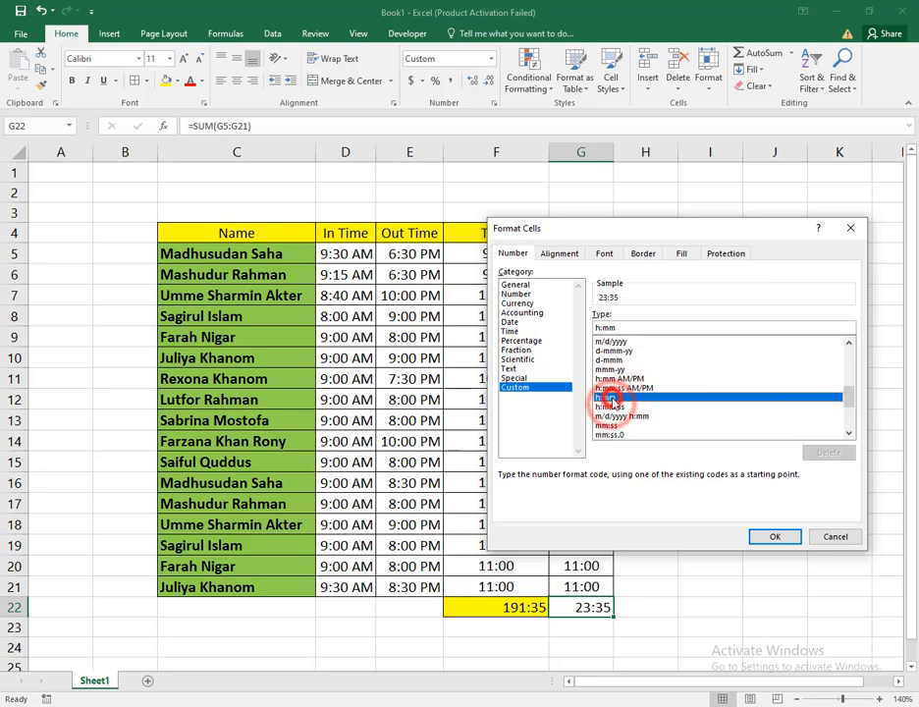
pyautogui.click(623, 329)
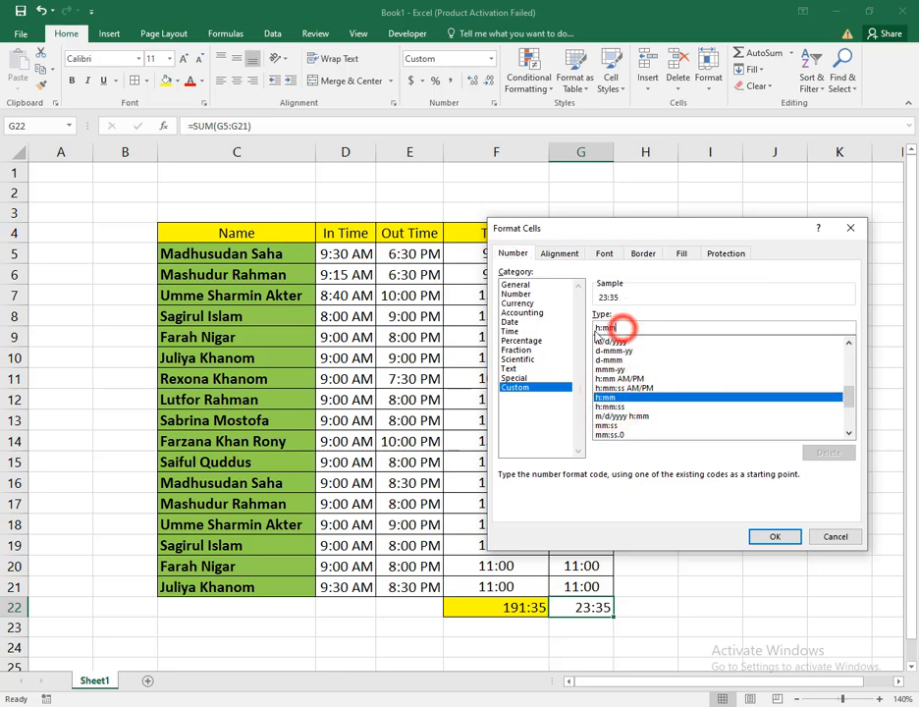
pyautogui.click(598, 329)
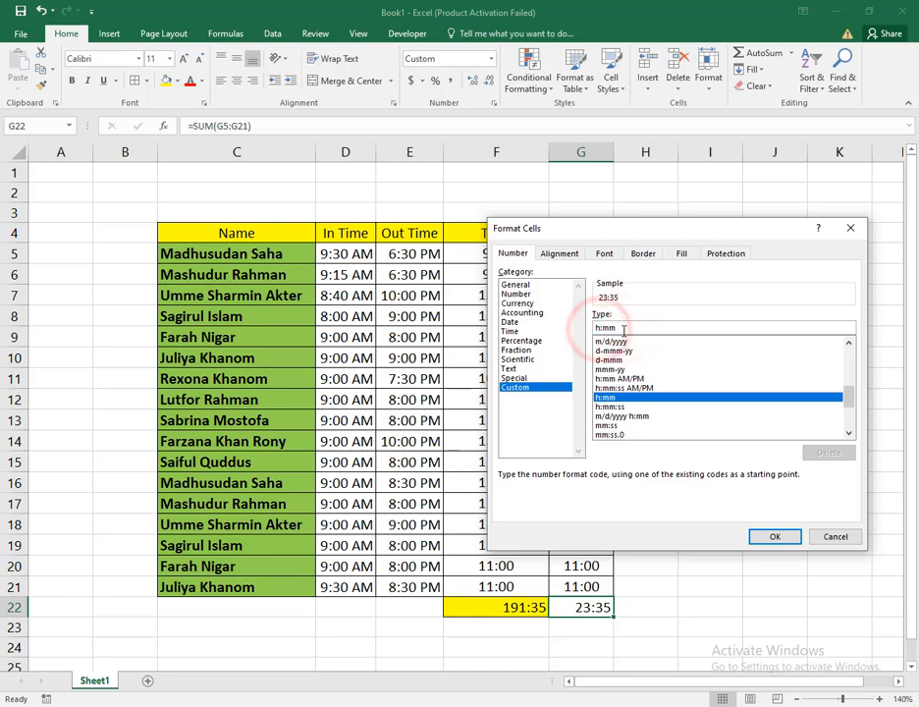
pyautogui.write(']')
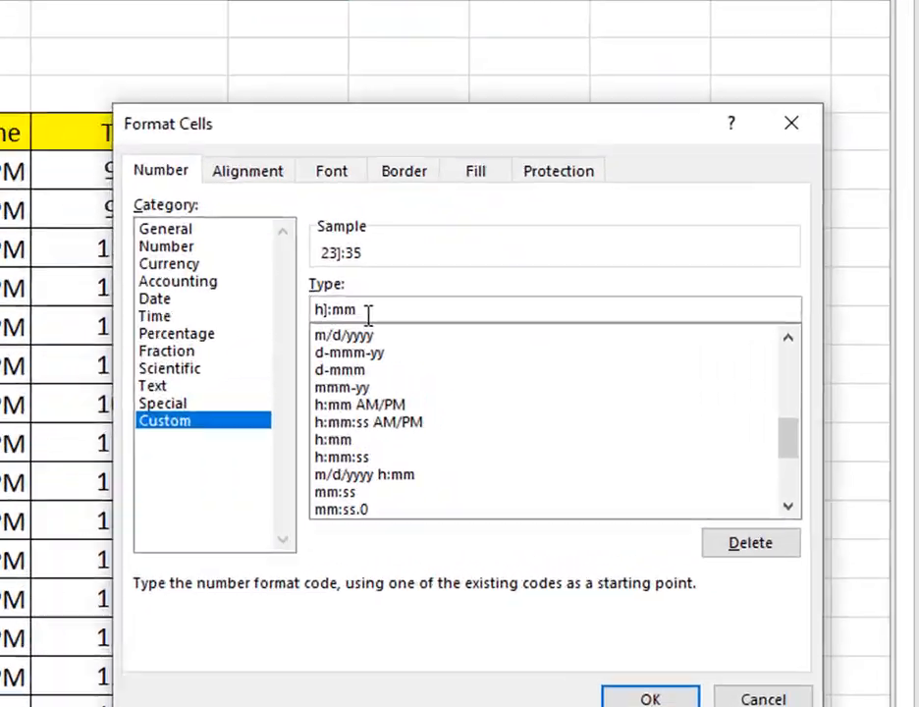
pyautogui.press('Home')
pyautogui.write('[')
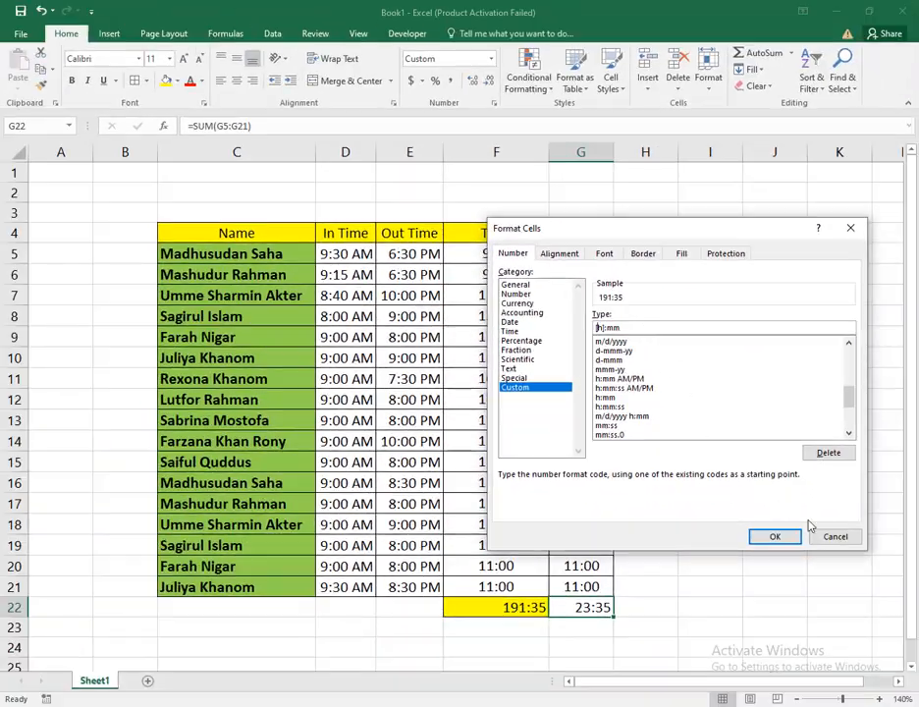
pyautogui.click(775, 537)
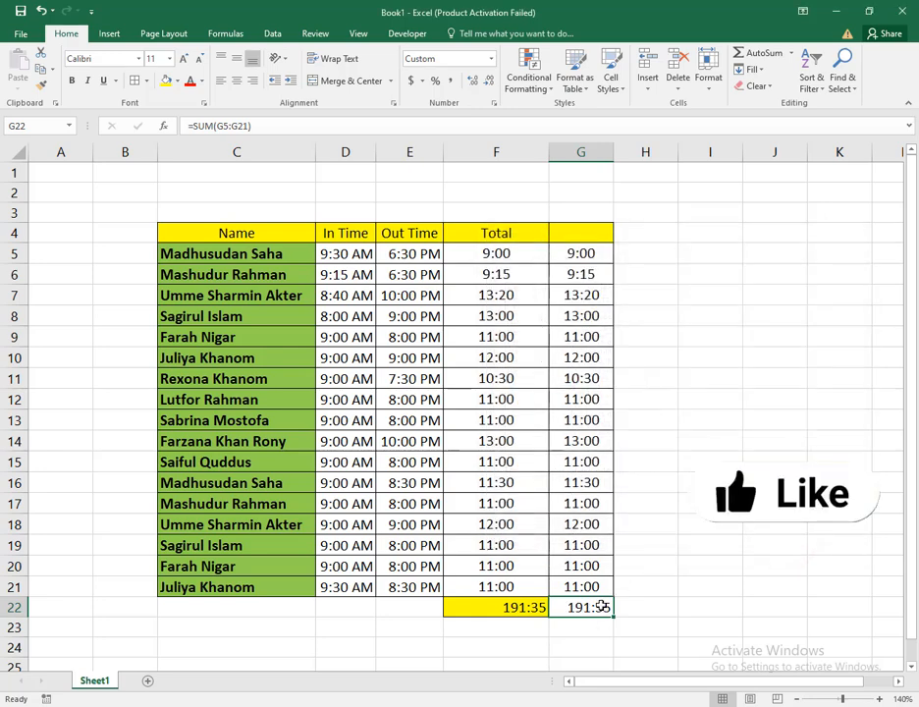
pyautogui.moveTo(590, 254); pyautogui.dragTo(642, 563)
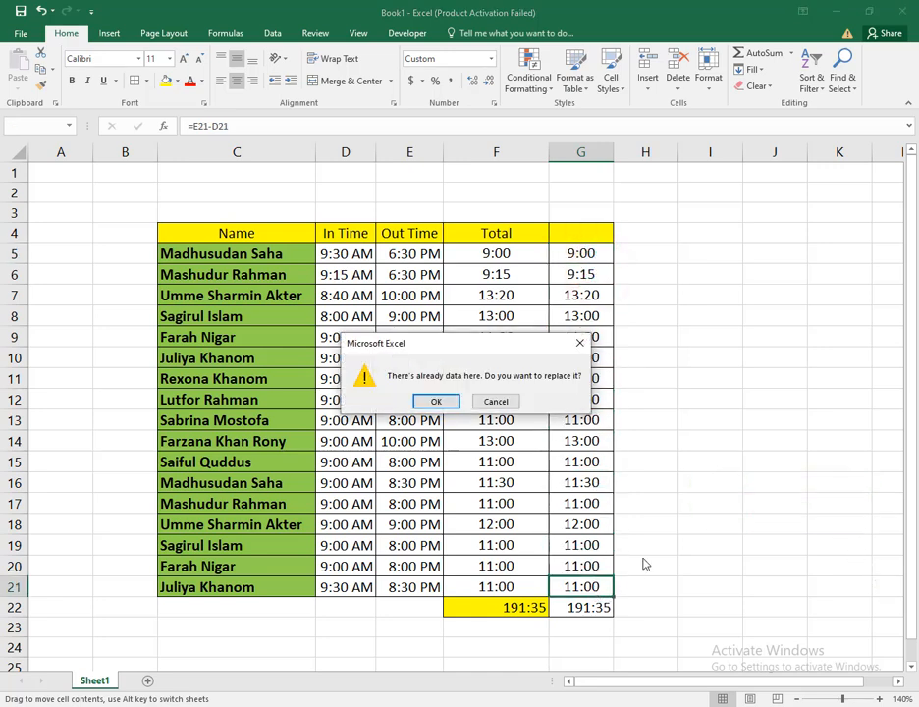
pyautogui.click(509, 403)
pyautogui.click(672, 414)
# Fill the total cell G22 with yellow
pyautogui.click(592, 606)
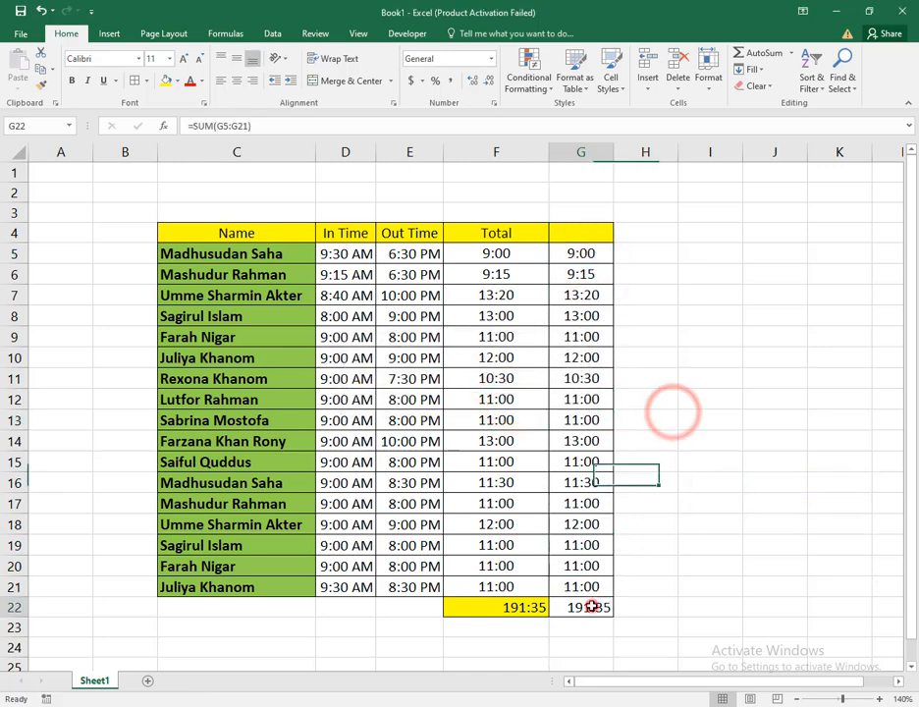
pyautogui.click(165, 82)
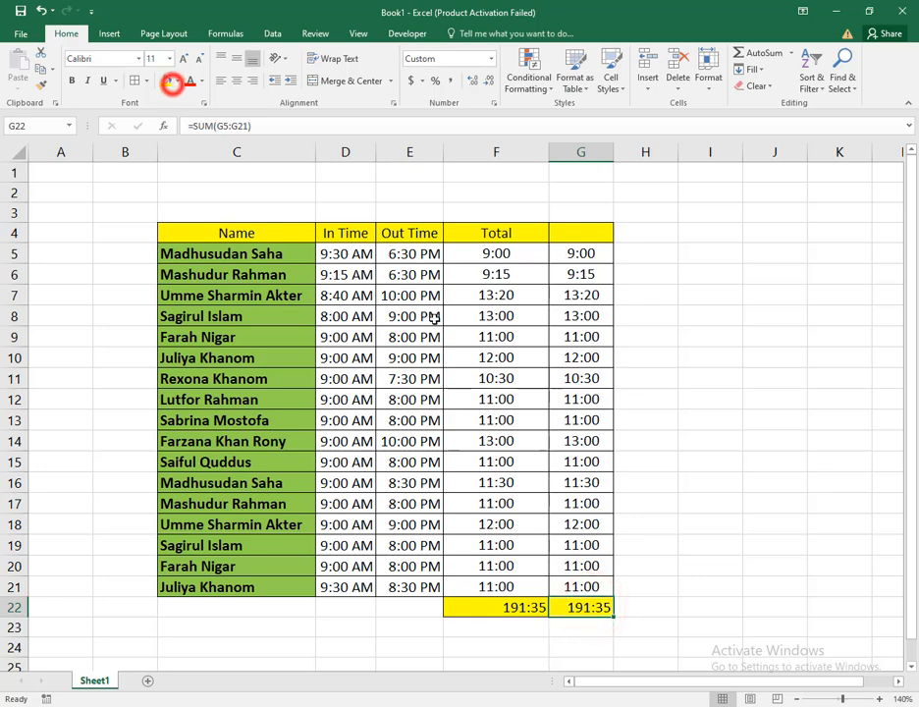
pyautogui.click(608, 618)
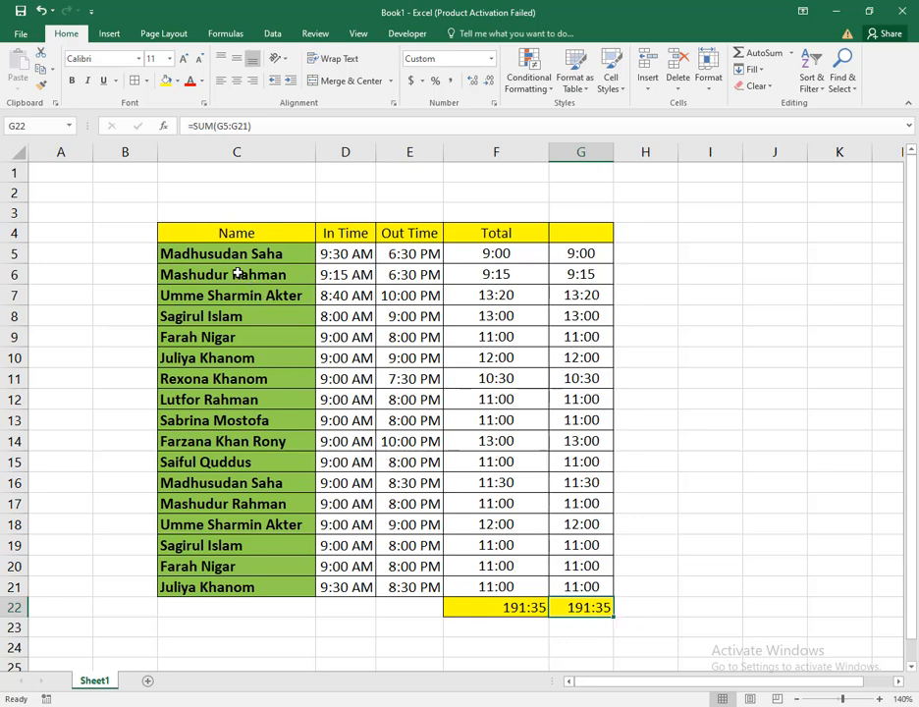
pyautogui.moveTo(246, 255)
pyautogui.mouseDown()
pyautogui.moveTo(268, 352)
pyautogui.moveTo(275, 592)
pyautogui.mouseUp()
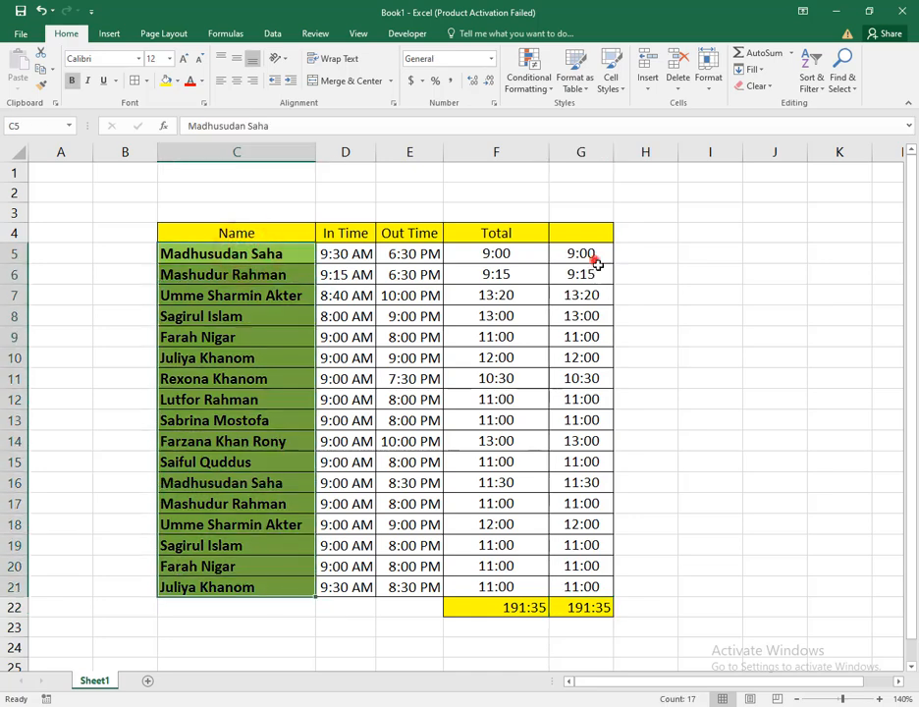
pyautogui.moveTo(596, 263); pyautogui.dragTo(587, 503)
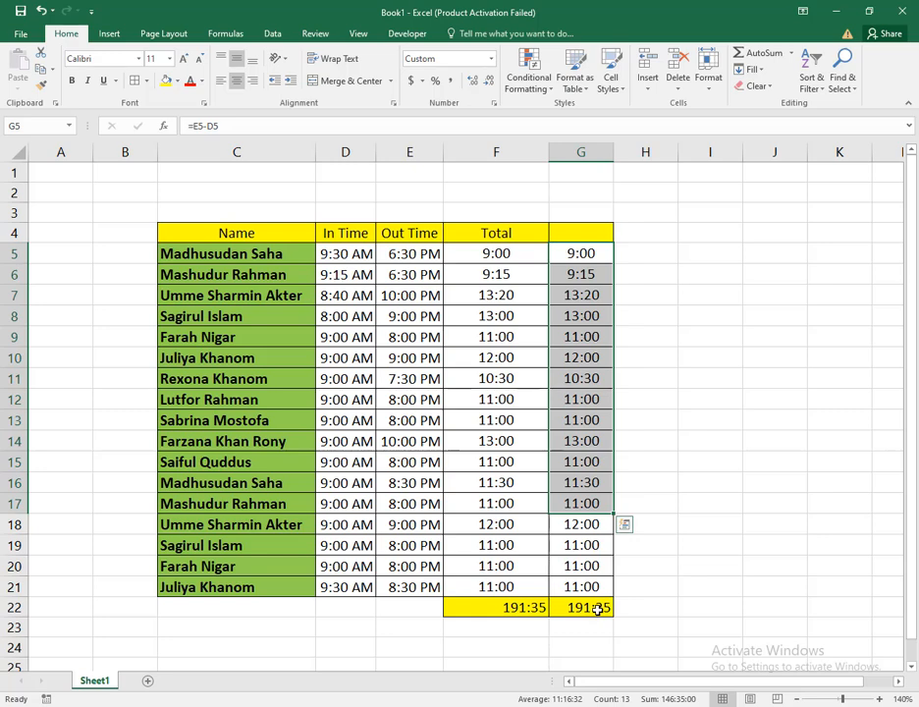